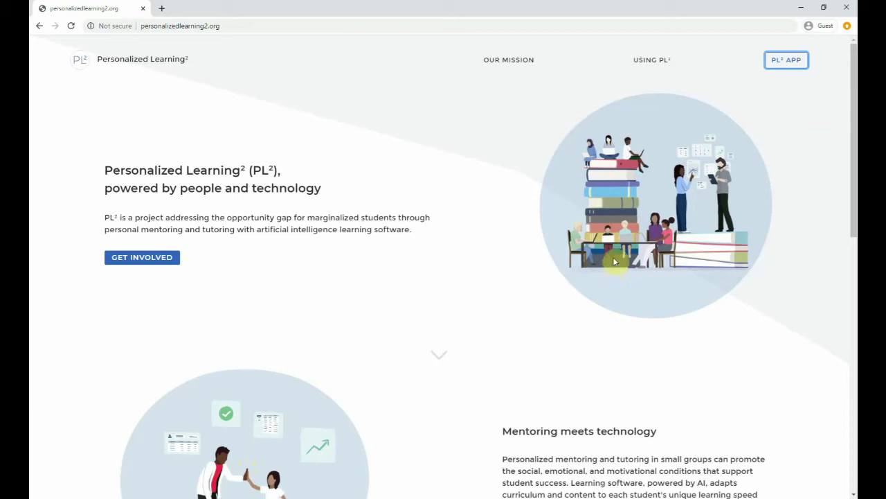
Step: Open the PL² app from the project website and sign in with the Google account
left_click(785, 62)
left_click(471, 142)
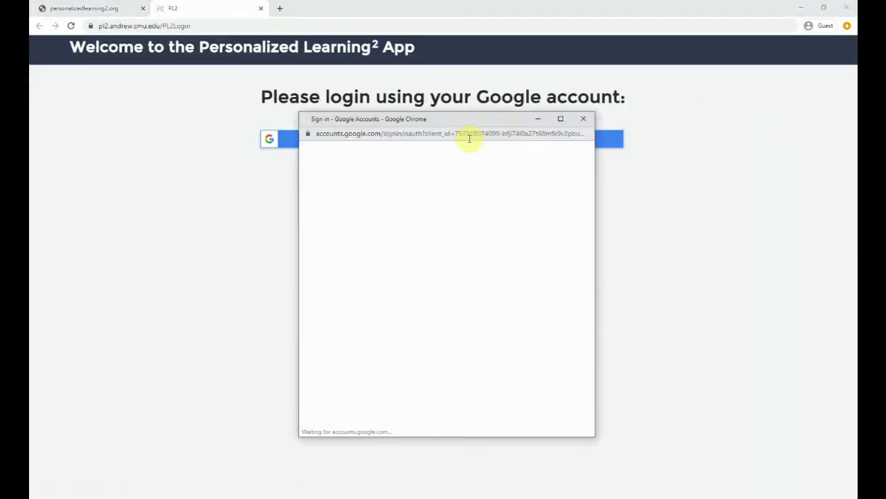
left_click(396, 244)
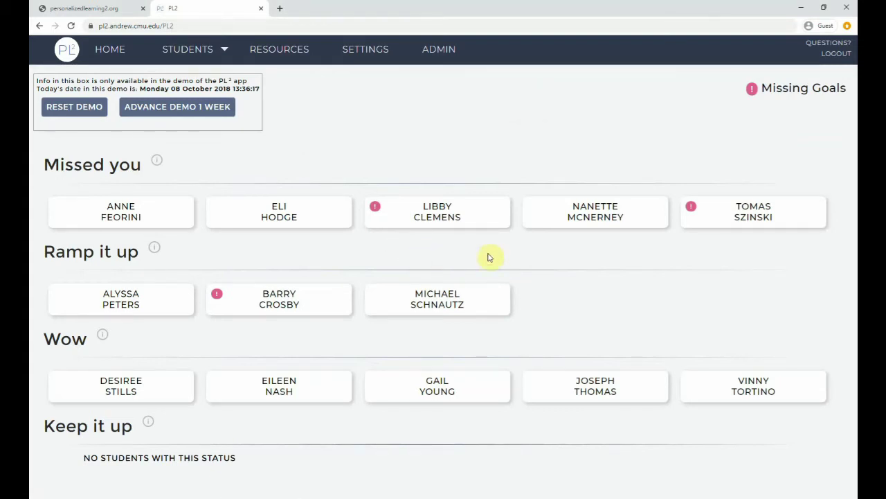
Step: Open the fourth student's page in the Missed you group and check the explanation of that status
left_click(562, 224)
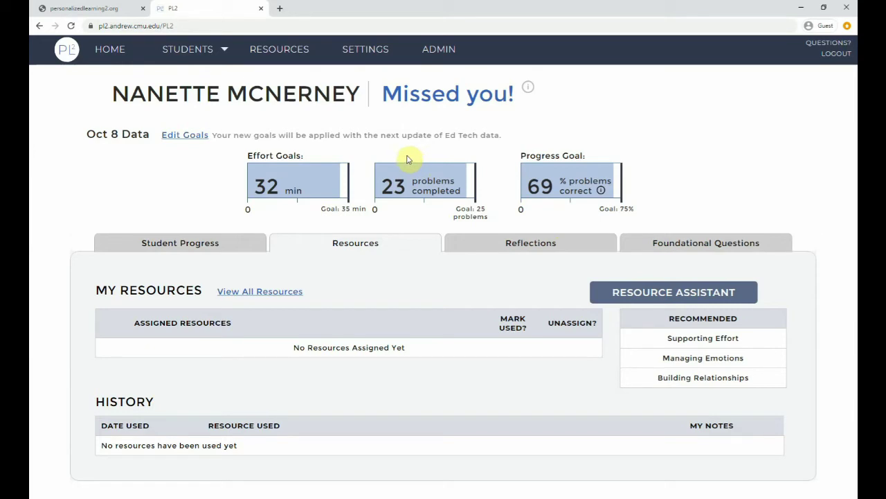
left_click(529, 92)
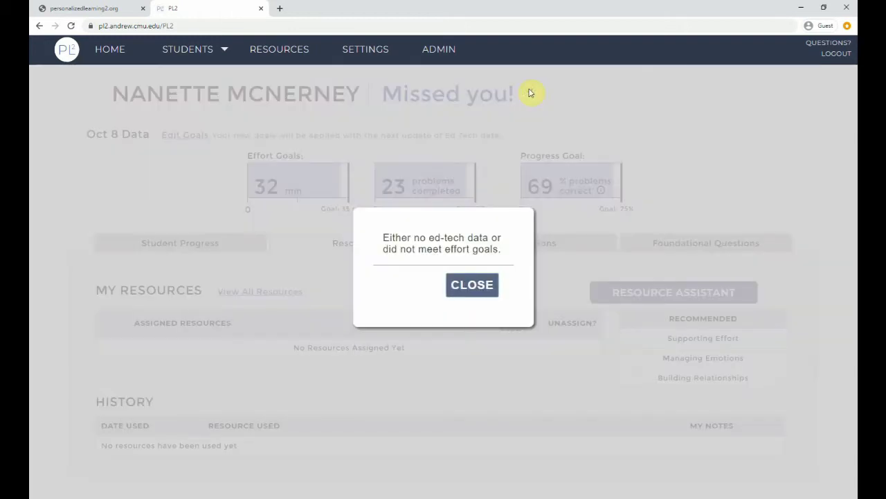
left_click(474, 286)
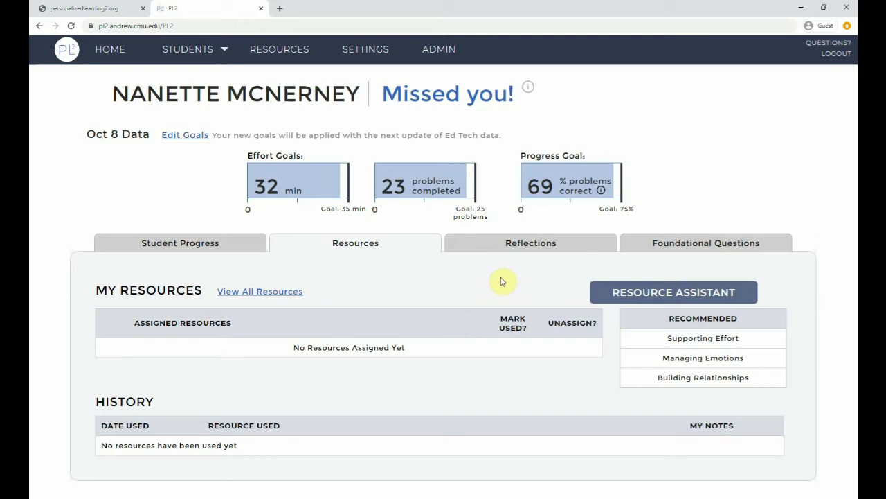
Step: Open the student's Resource Assistant and preview the single-question view, ending in the multiple-question view
left_click(629, 293)
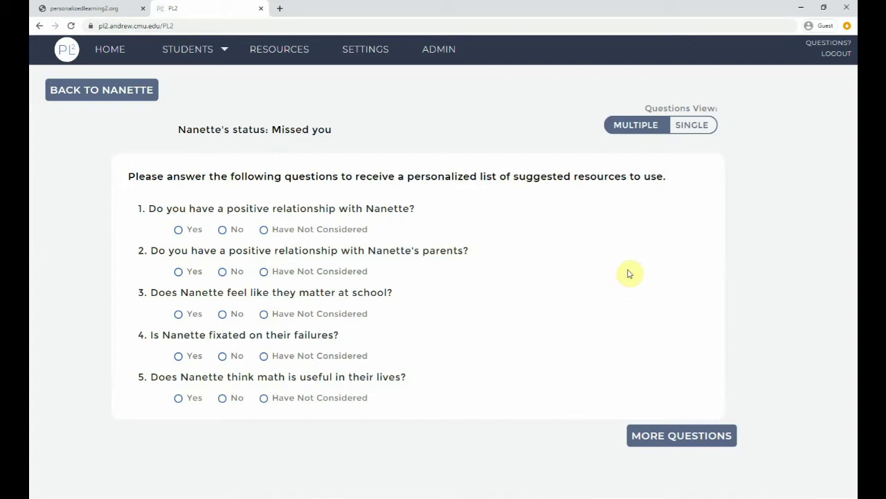
left_click(690, 127)
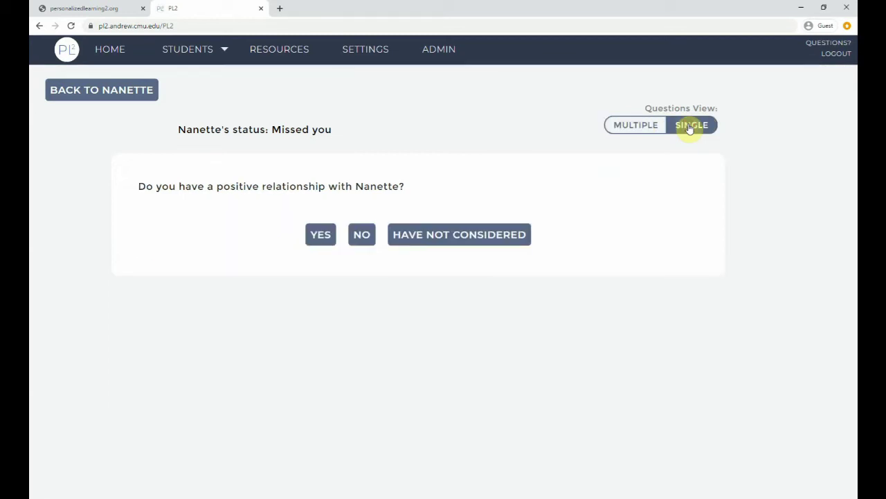
left_click(642, 129)
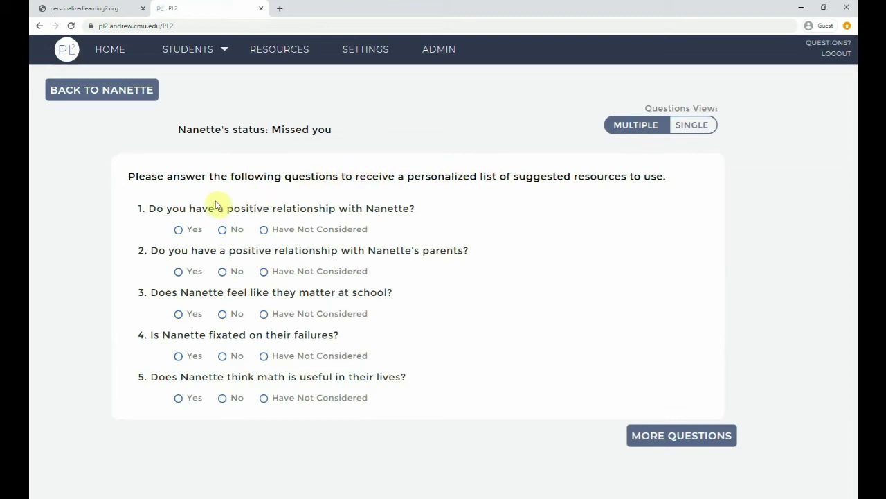
Step: Answer Yes to question 1, on the relationship with the student, and No to questions 2 through 5
left_click(192, 232)
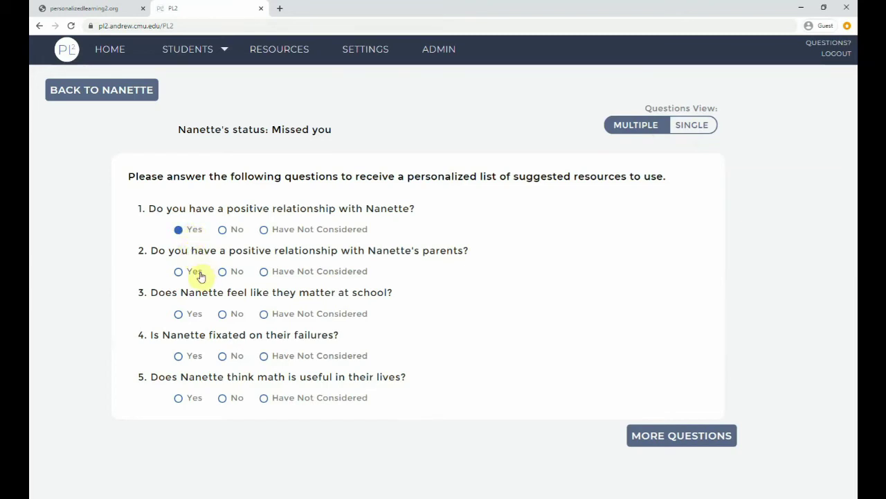
left_click(236, 274)
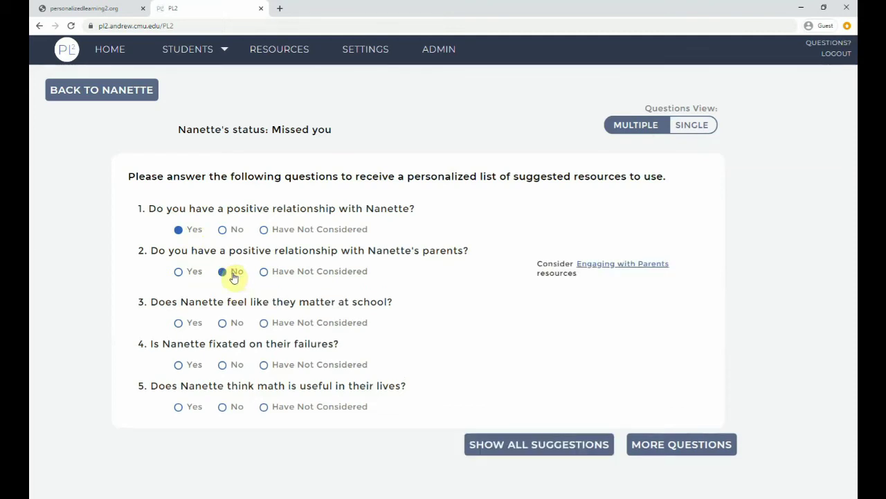
left_click(222, 323)
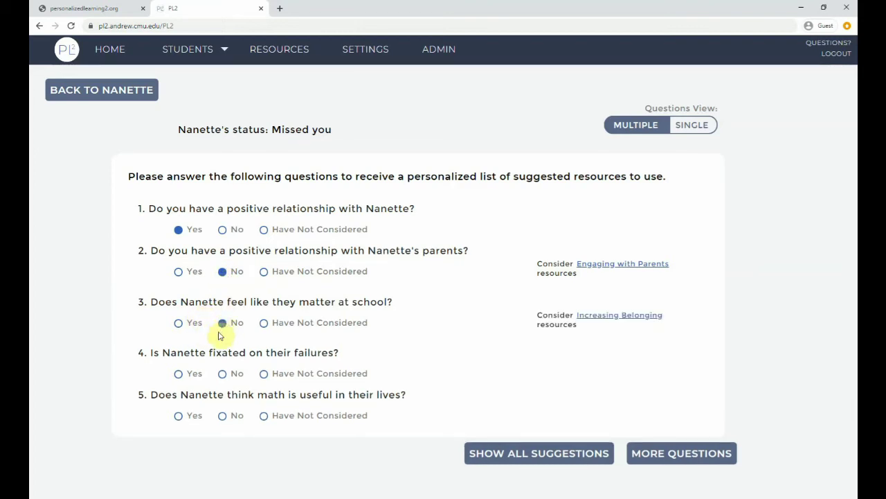
left_click(223, 377)
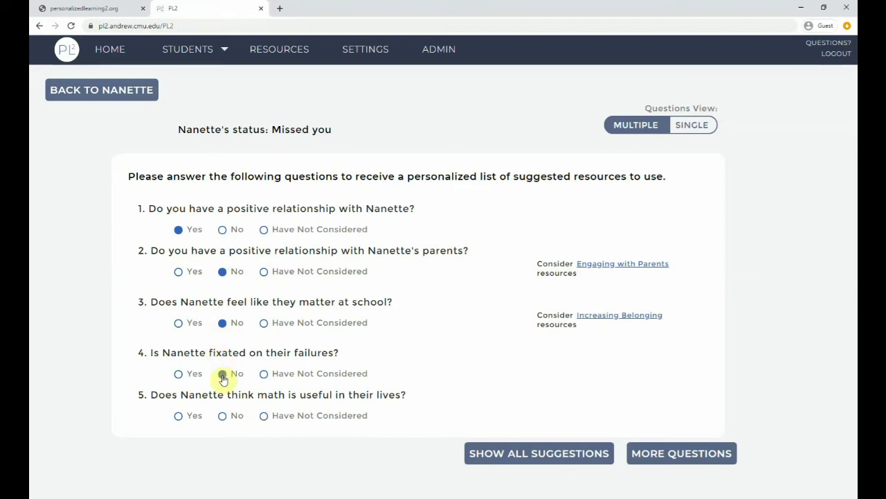
left_click(223, 417)
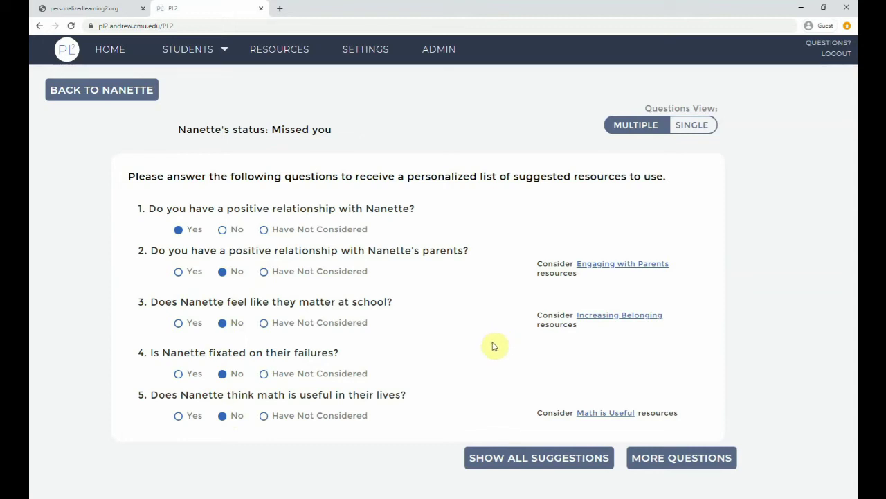
Step: Show all suggestions and open the Finding Relevance resource in the Math is Useful category
left_click(516, 459)
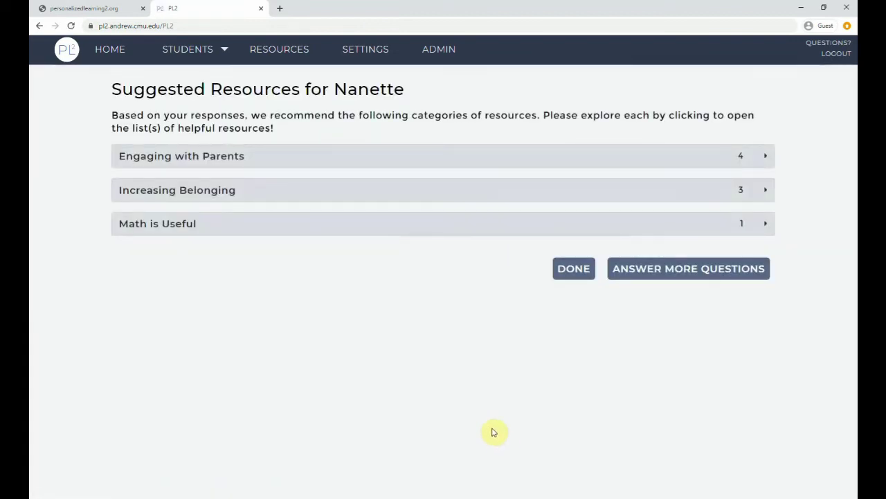
left_click(417, 227)
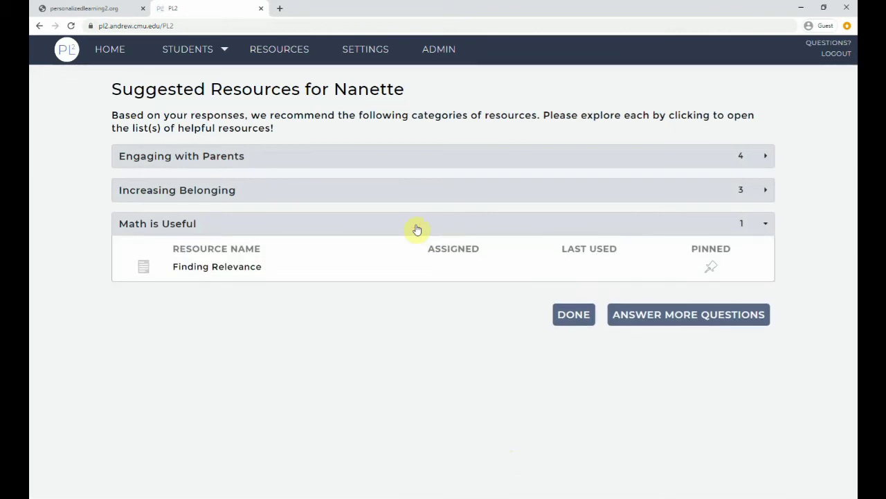
left_click(232, 269)
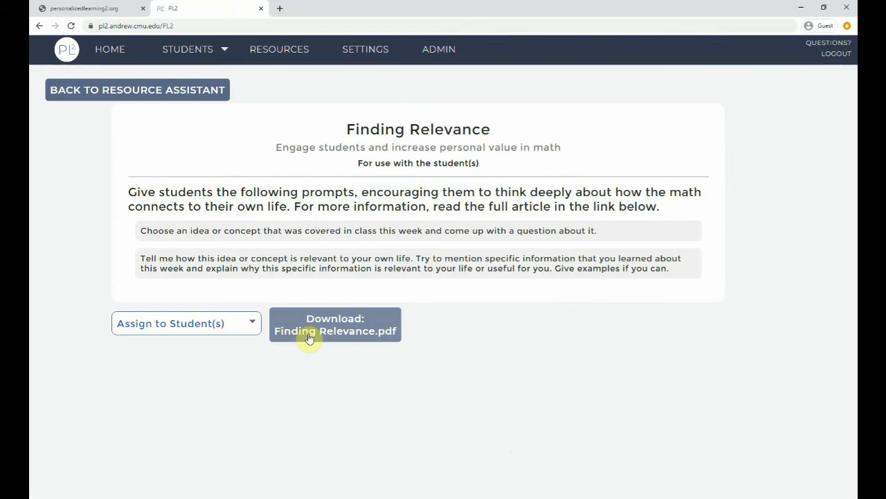
Step: Assign the Finding Relevance resource to the current student and the third student in the list
left_click(235, 326)
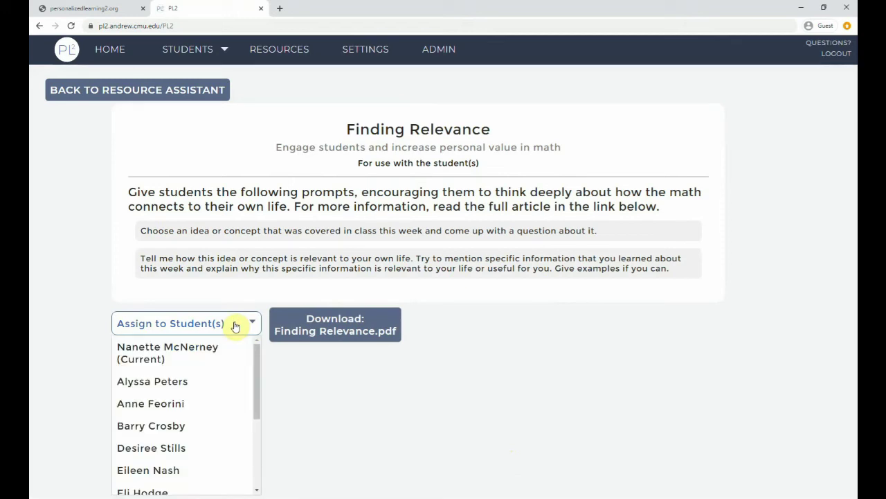
left_click(183, 357)
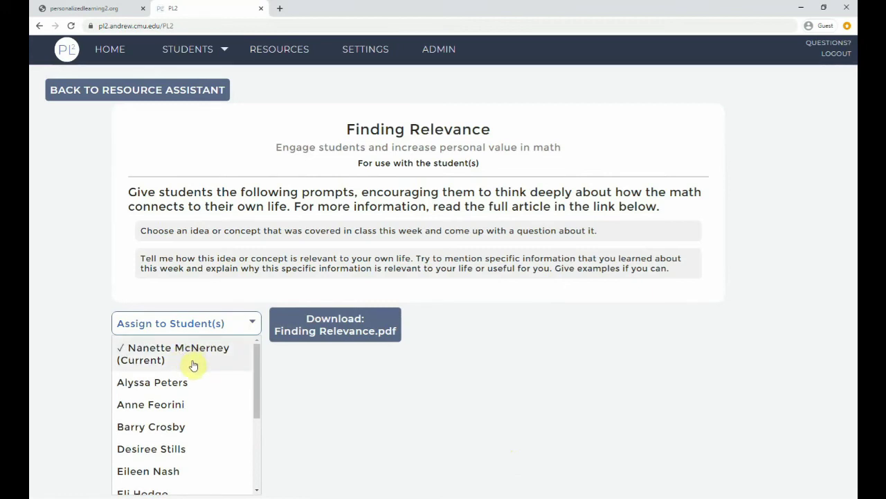
left_click(182, 410)
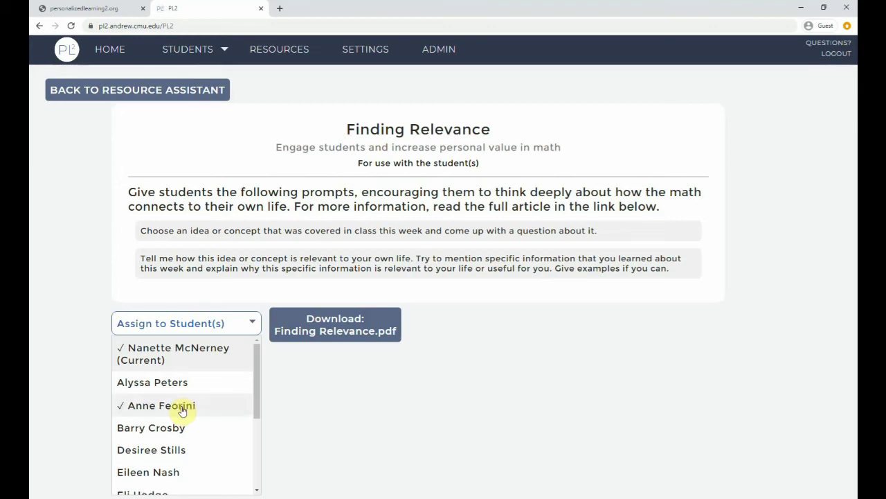
left_click(281, 392)
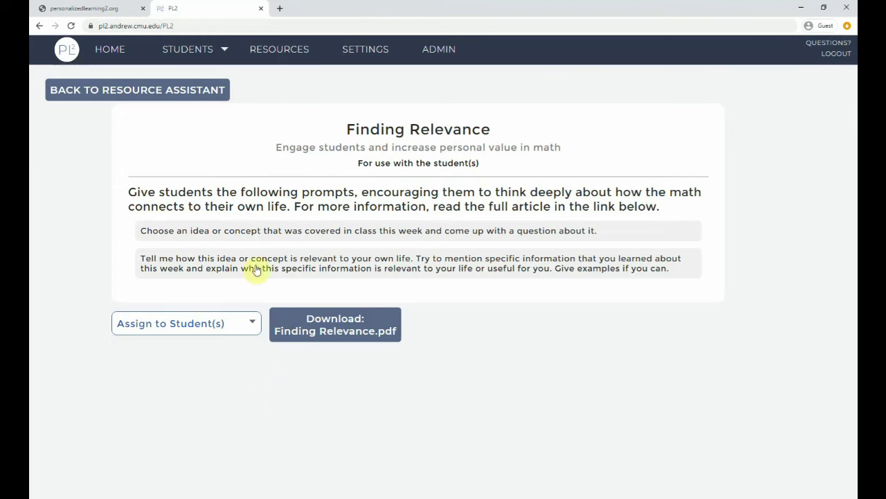
Step: Return to the Resource Assistant questionnaire and extend it to question 12 to review the additional questions
left_click(174, 97)
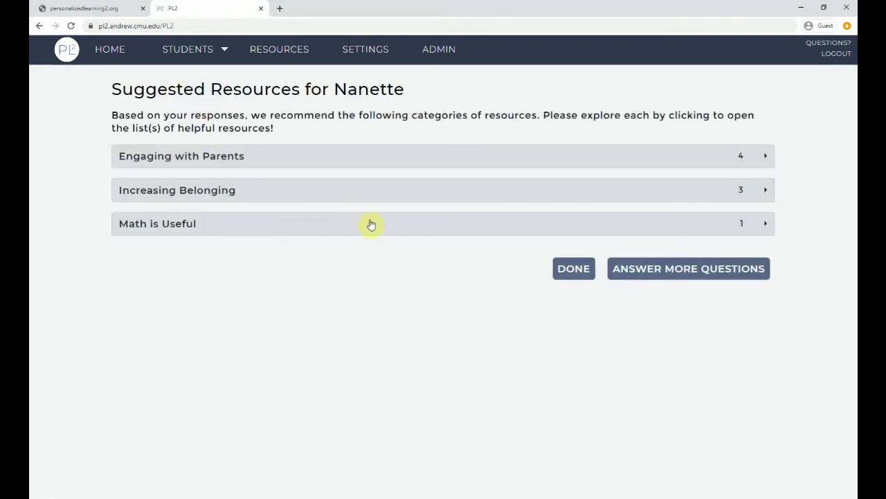
left_click(644, 271)
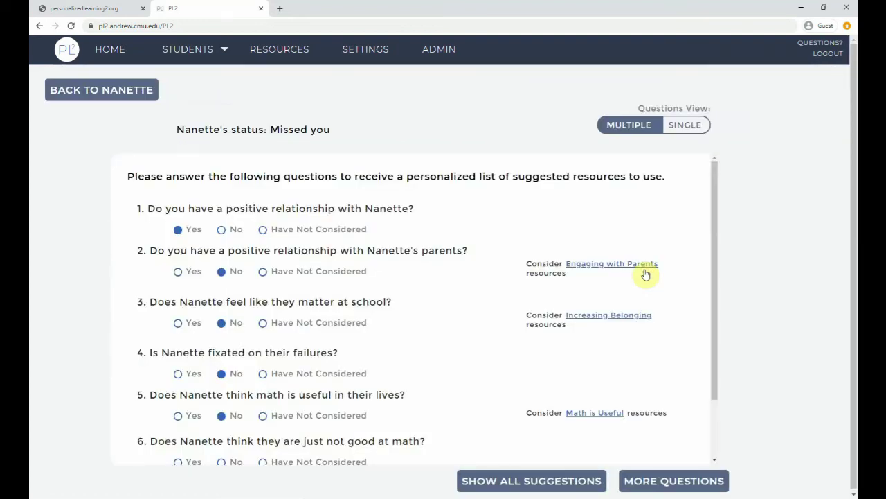
scroll(390, 298, "down", 1)
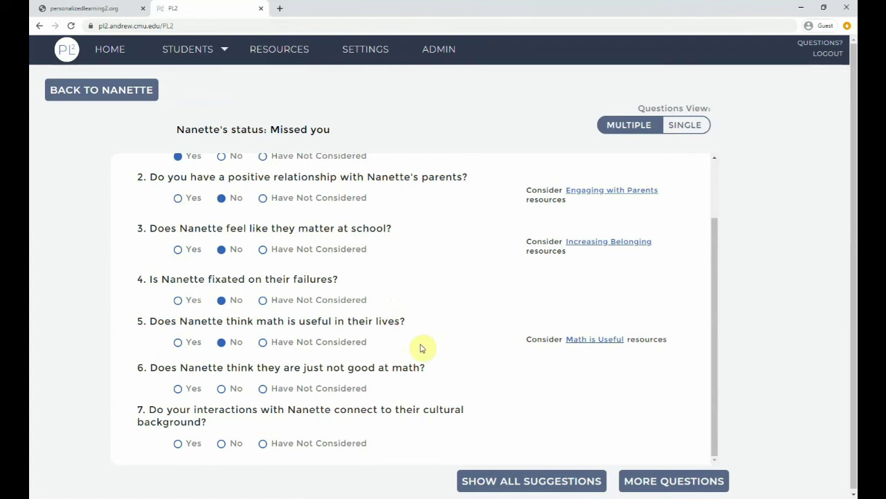
left_click(651, 485)
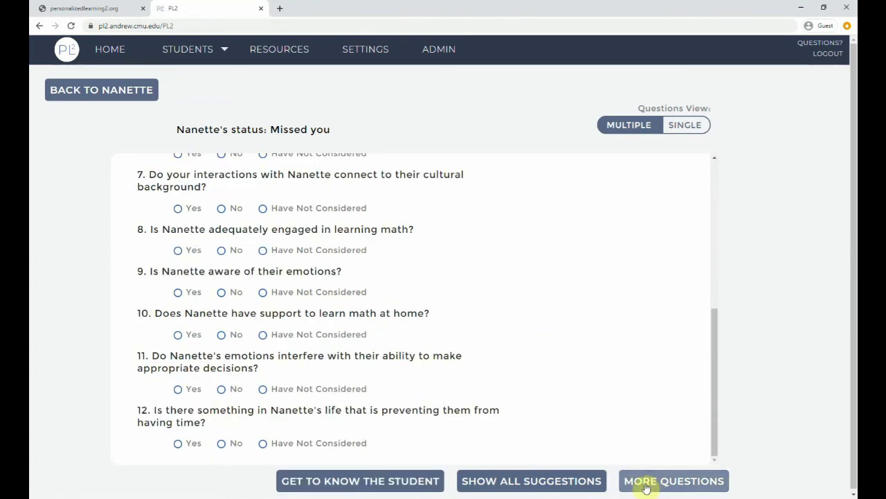
Step: View the suggested resources for getting to know the student, and finish back on the student's page
left_click(337, 484)
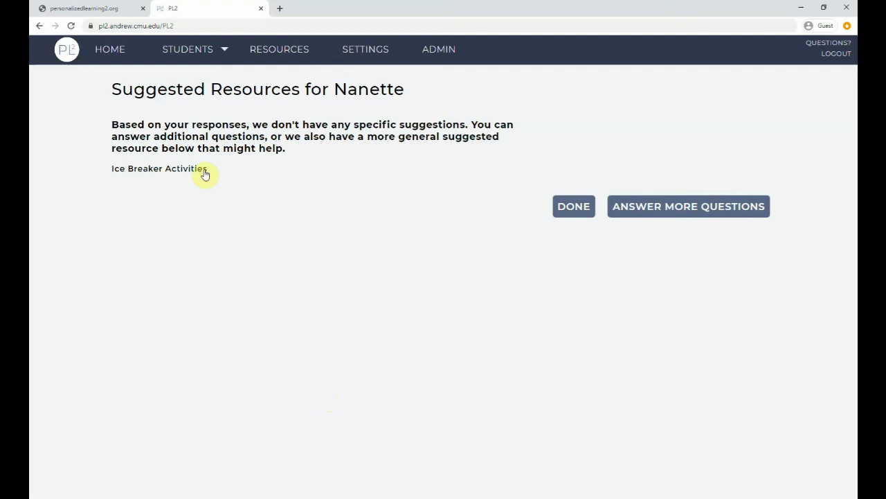
left_click(574, 207)
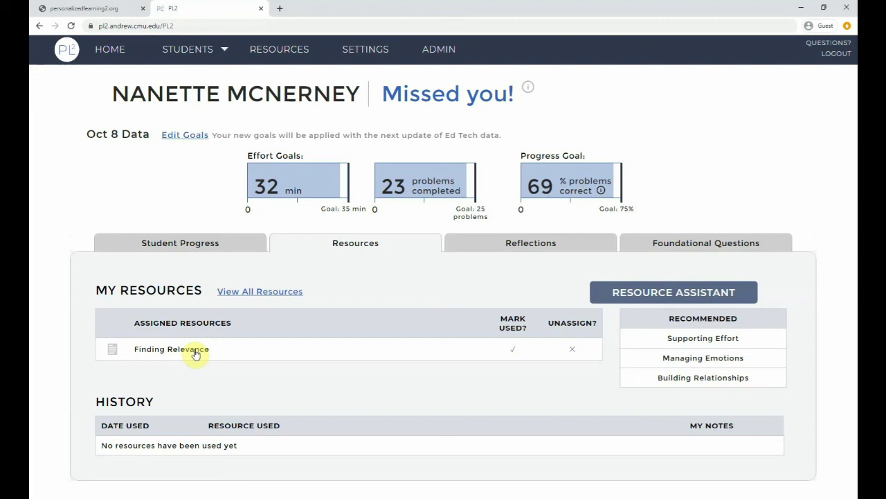
Step: Mark the assigned Finding Relevance resource as used with the note ":)"
left_click(511, 351)
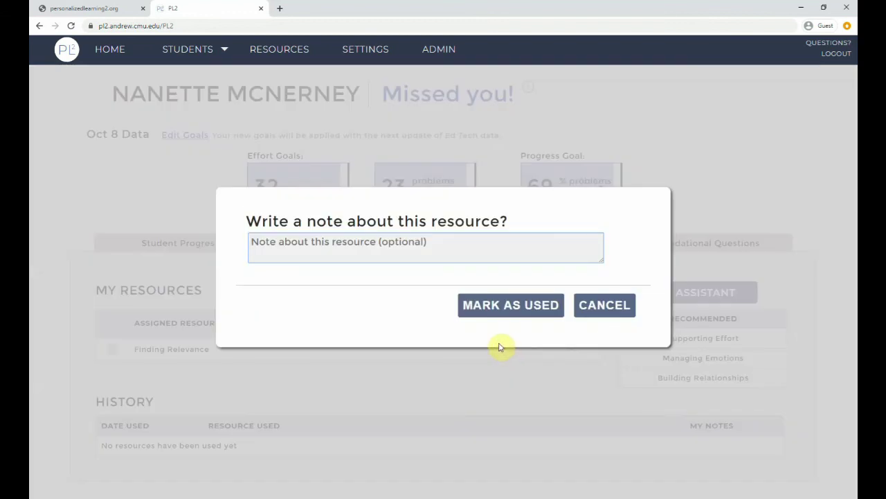
type(":)")
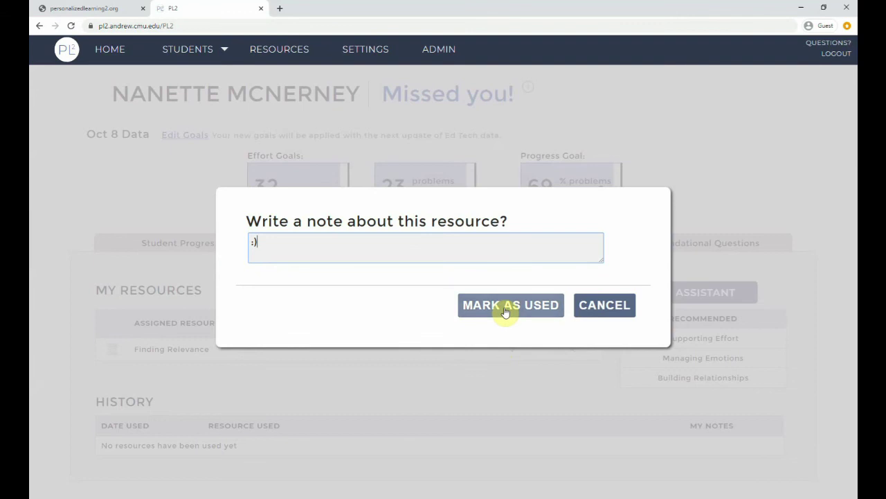
left_click(504, 311)
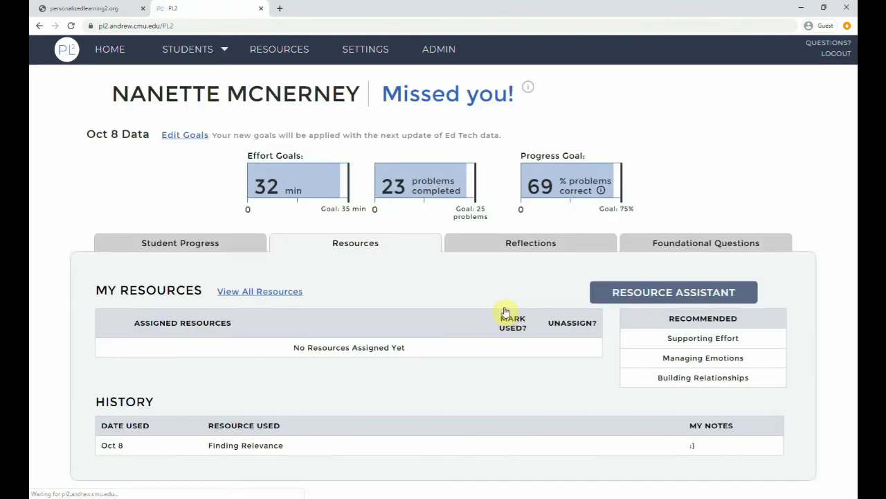